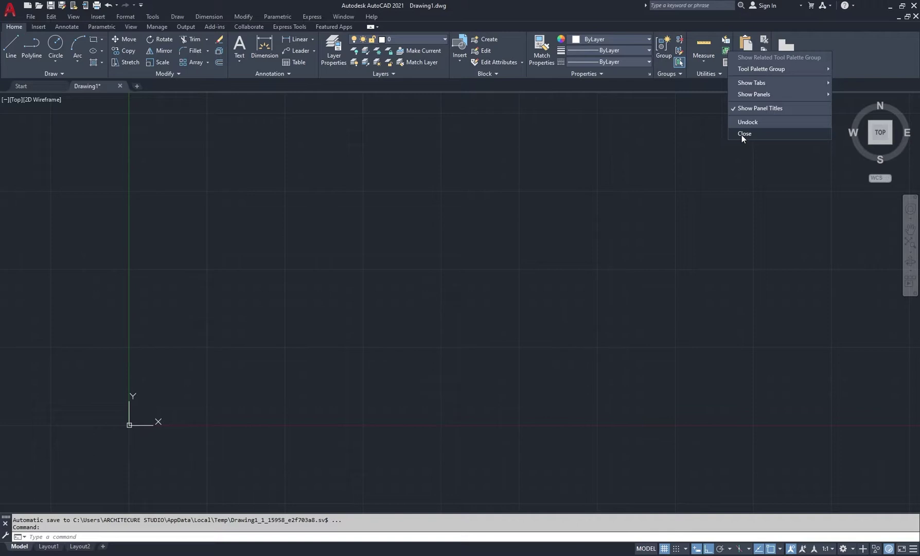
# - Close the ribbon with the RIBBONCLOSE command and restore it with the RIBBON command
pyautogui.click(46, 537)
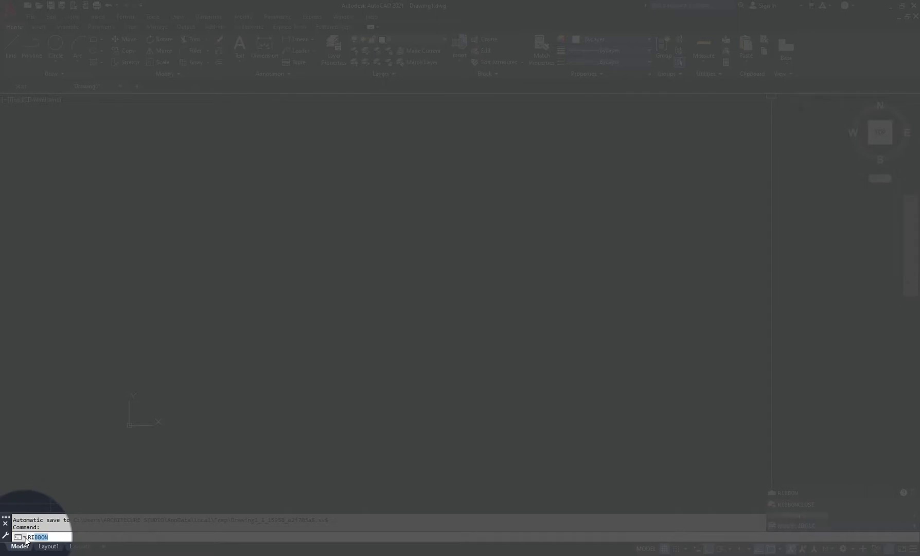
pyautogui.write('NCLOS')
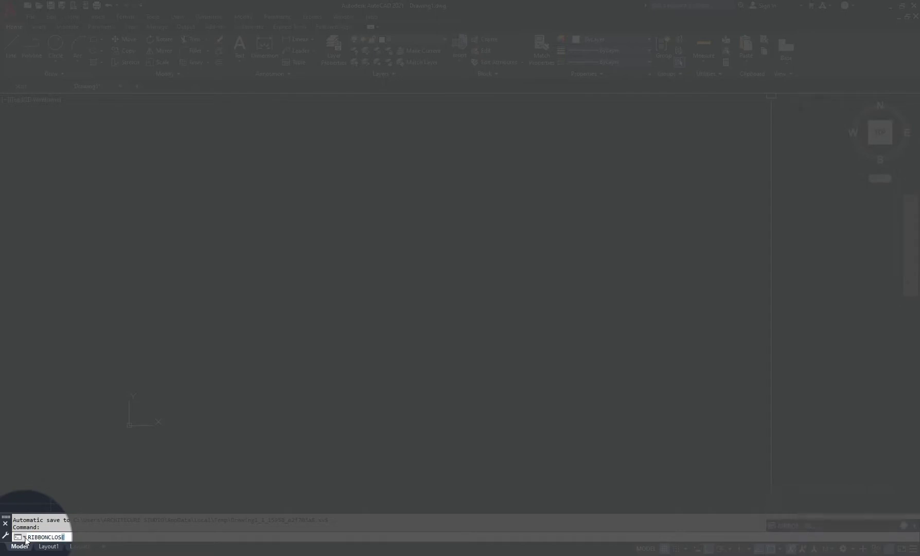
pyautogui.write('e')
pyautogui.press('Return')
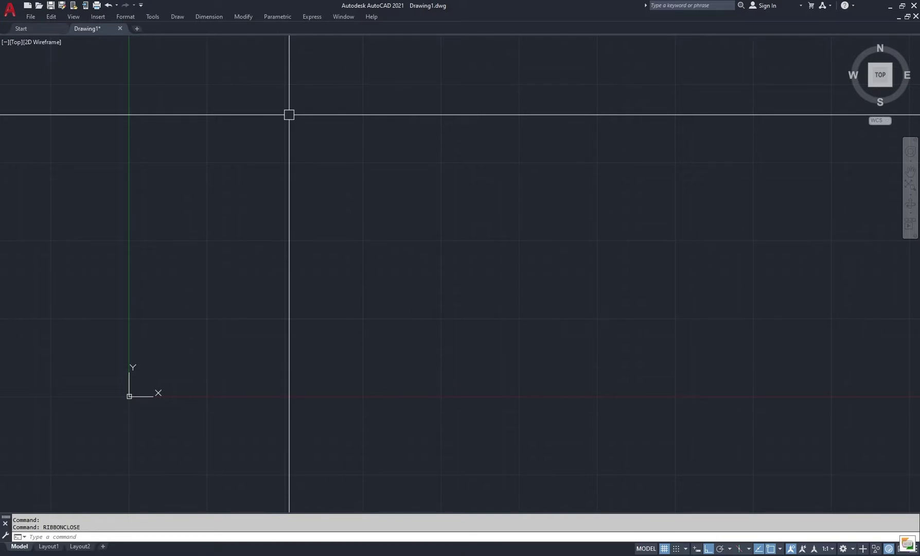
pyautogui.write('RI')
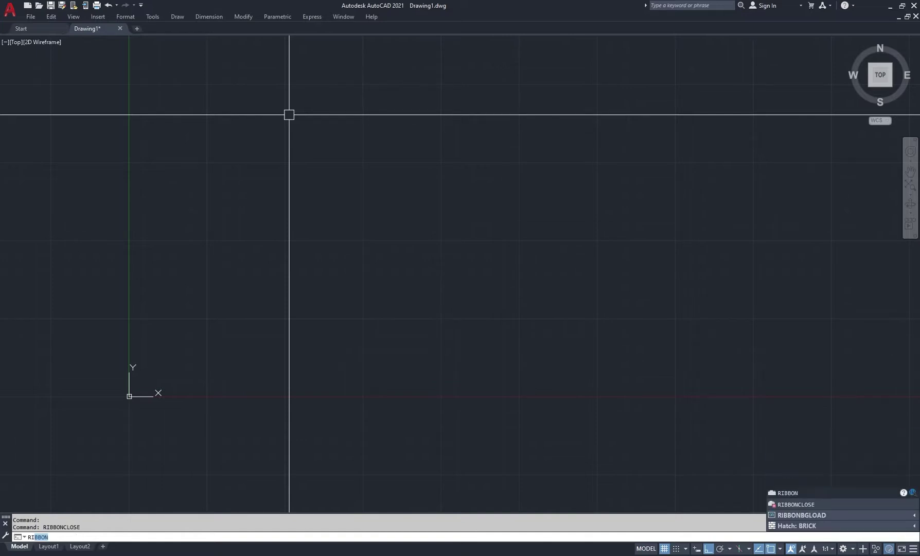
pyautogui.press('Return')
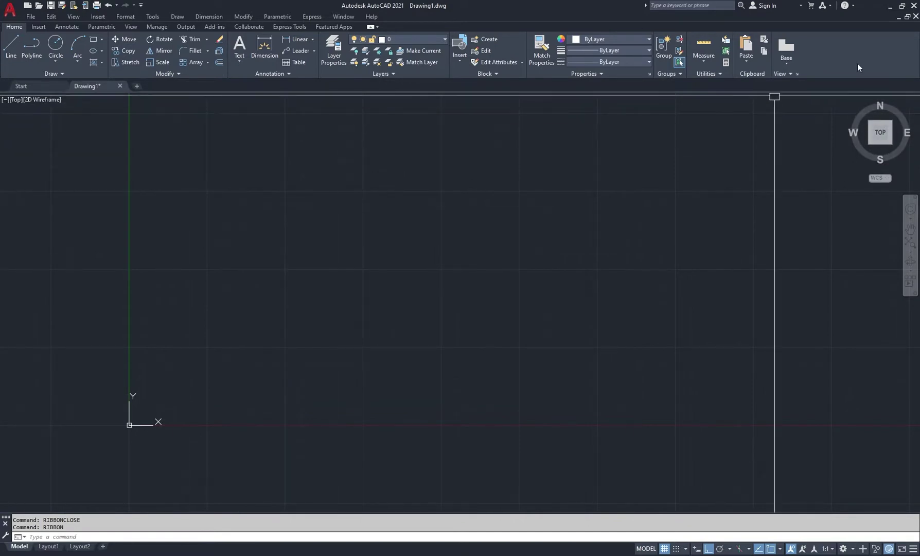
# - Close the ribbon from its own options and turn on the classic menu bar
pyautogui.rightClick(833, 48)
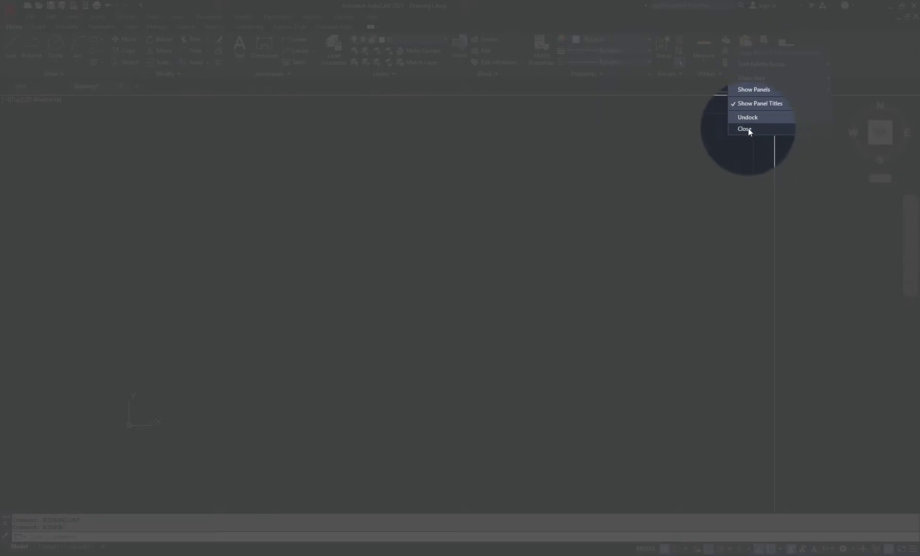
pyautogui.click(749, 128)
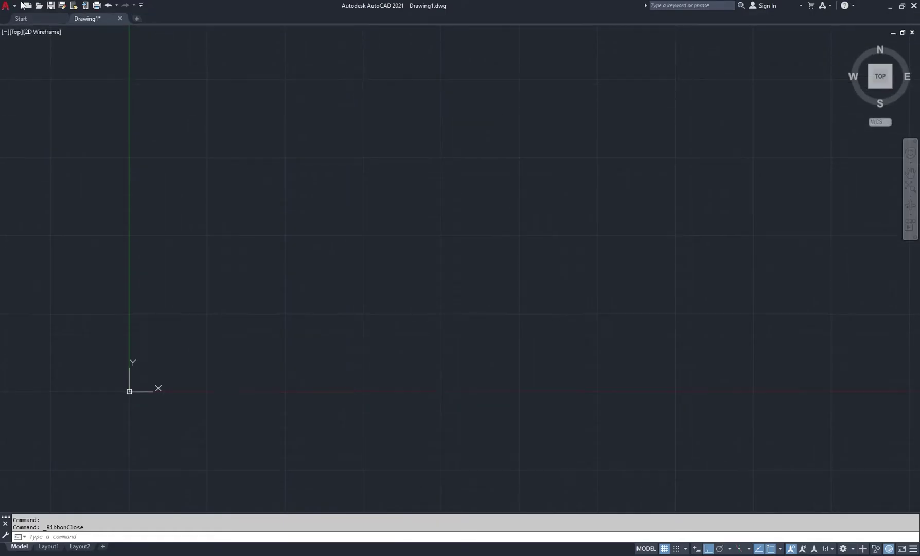
pyautogui.click(141, 5)
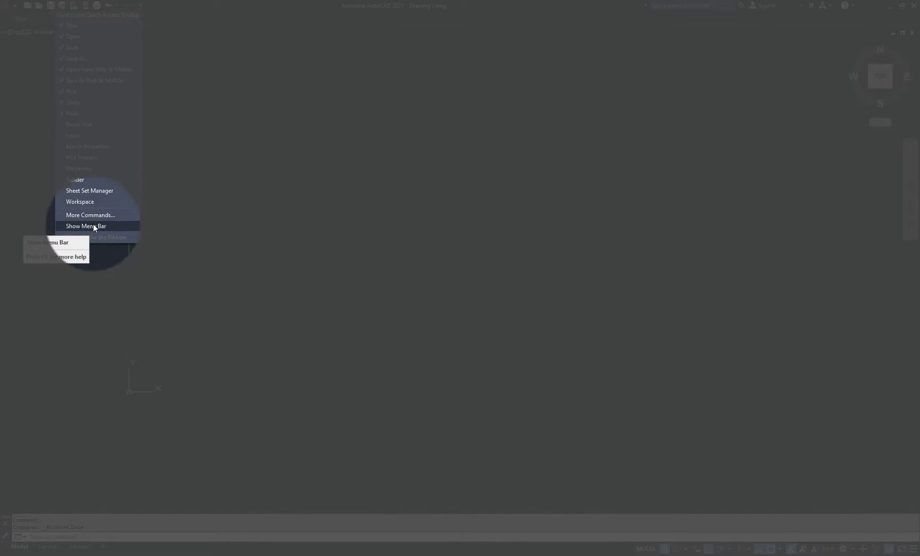
pyautogui.click(94, 226)
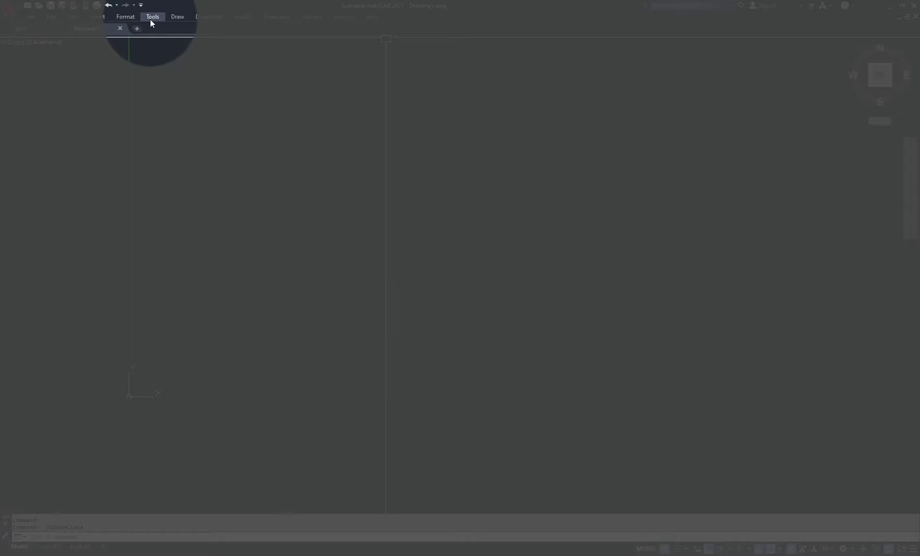
# - Display the AutoCAD Dimension toolbar and dock it vertically along the left edge of the drawing area
pyautogui.click(153, 19)
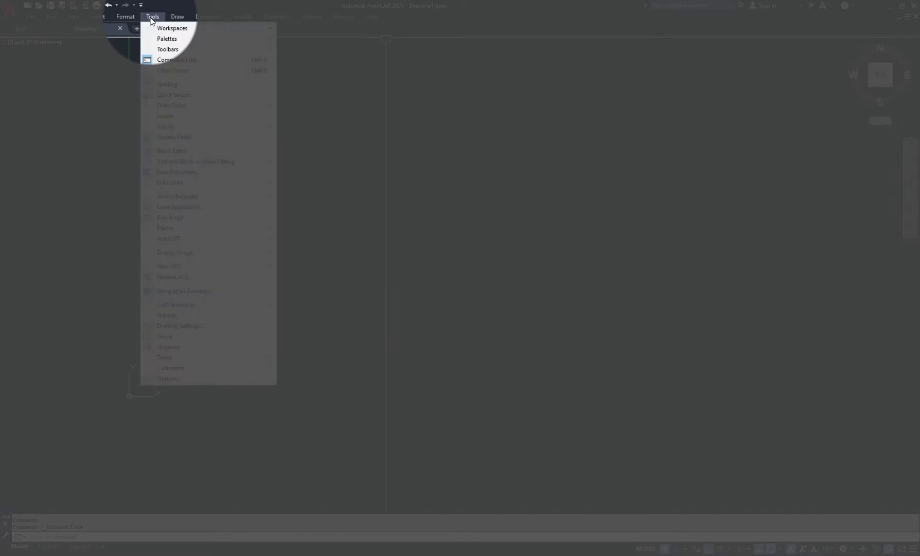
pyautogui.moveTo(169, 51)
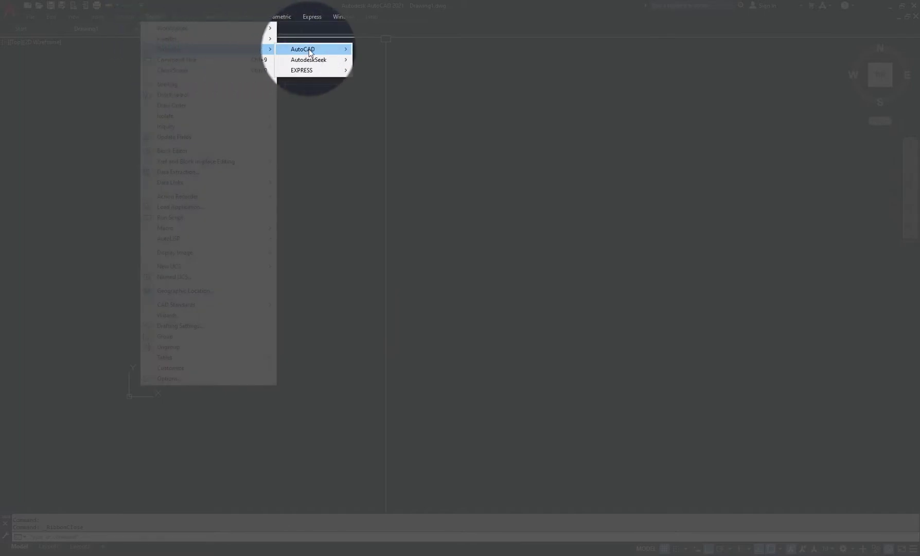
pyautogui.moveTo(310, 50)
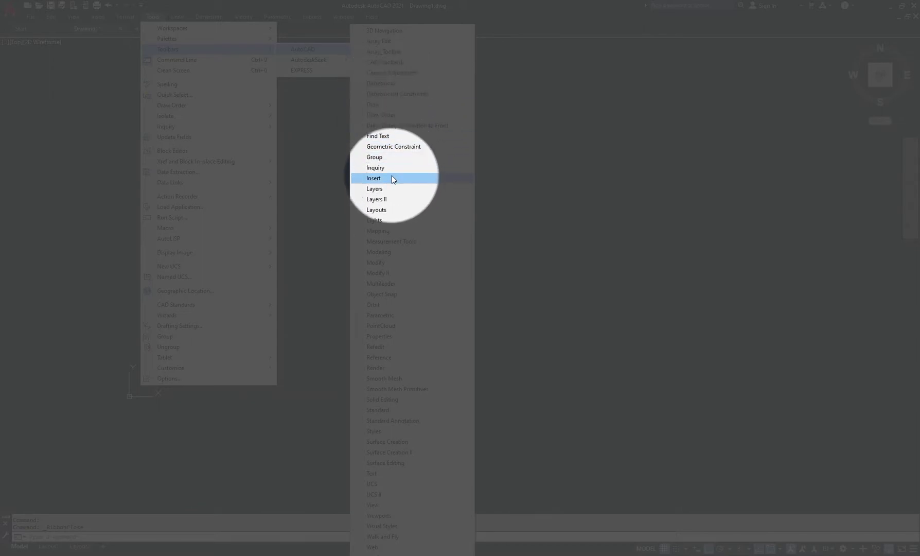
pyautogui.click(381, 84)
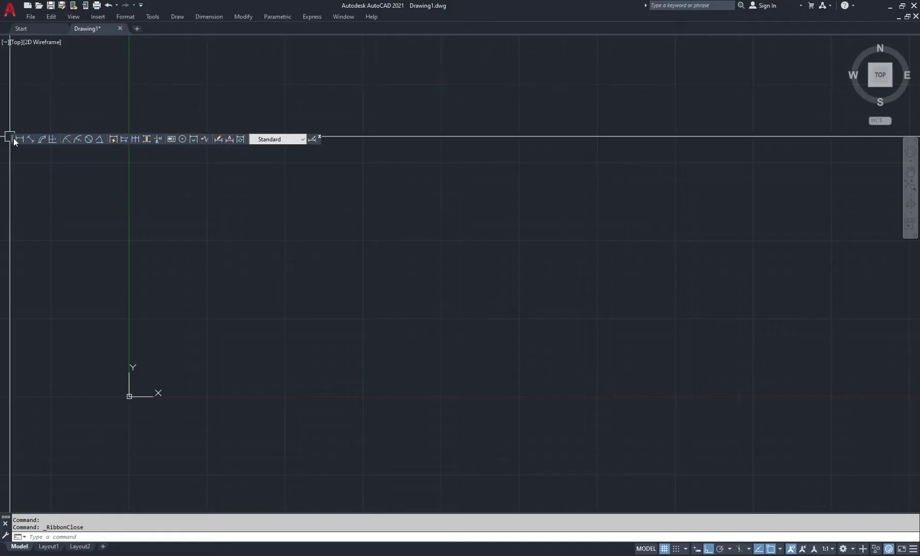
pyautogui.moveTo(15, 144); pyautogui.dragTo(10, 142)
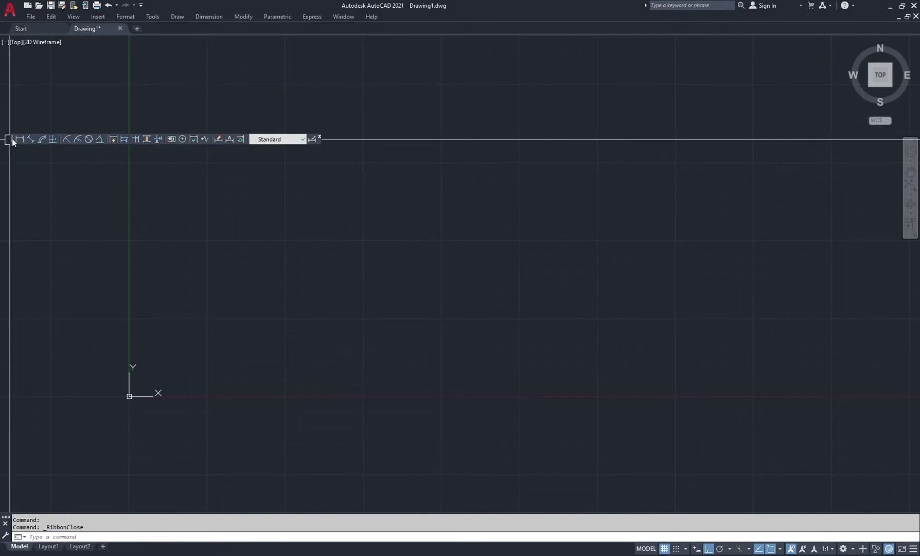
pyautogui.moveTo(12, 140); pyautogui.dragTo(406, 98)
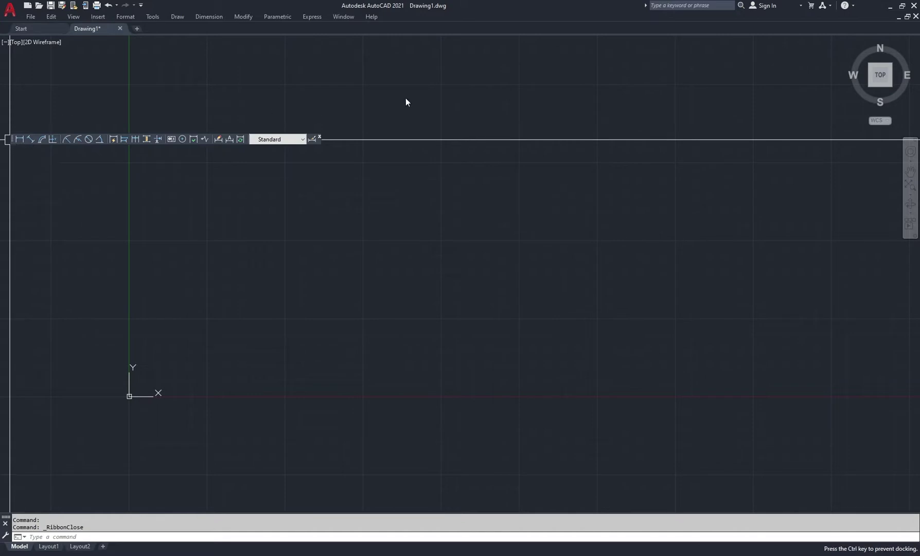
pyautogui.moveTo(509, 99); pyautogui.dragTo(289, 111)
pyautogui.moveTo(175, 78); pyautogui.dragTo(1, 95)
pyautogui.moveTo(1, 160); pyautogui.dragTo(1, 159)
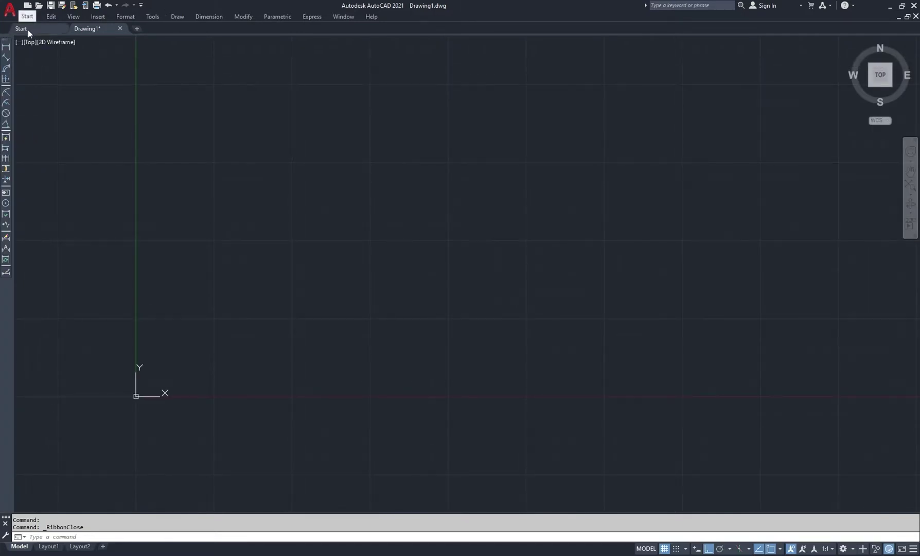
pyautogui.click(151, 18)
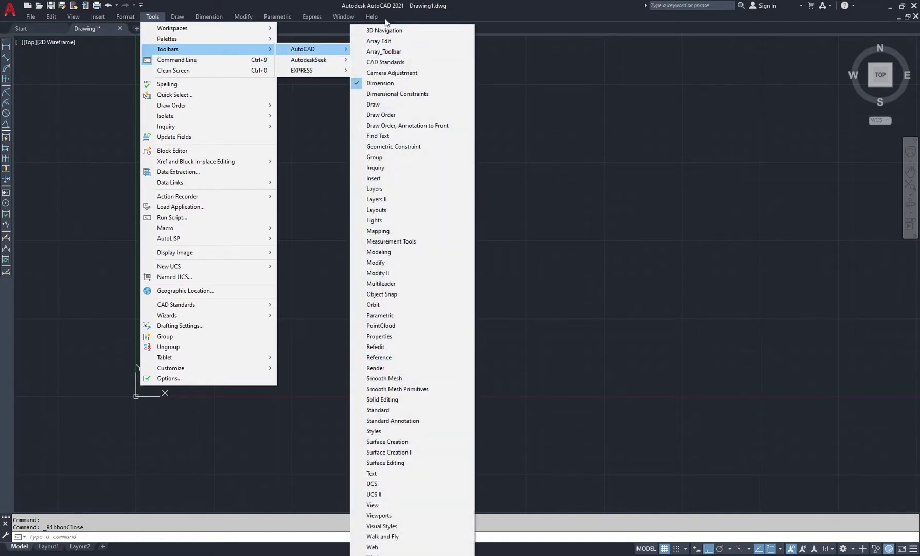
pyautogui.click(345, 17)
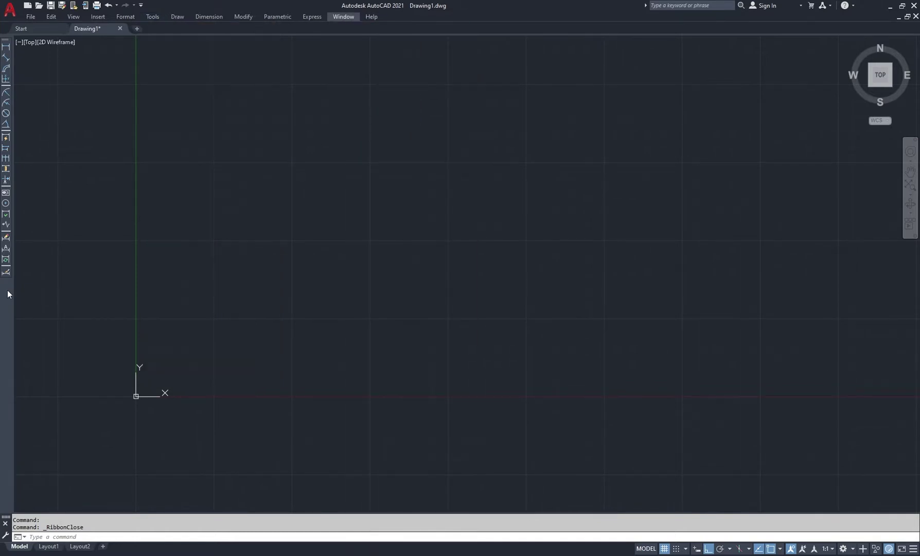
# - Display the AutoCAD Draw toolbar and dock it vertically beside the Dimension toolbar
pyautogui.rightClick(6, 290)
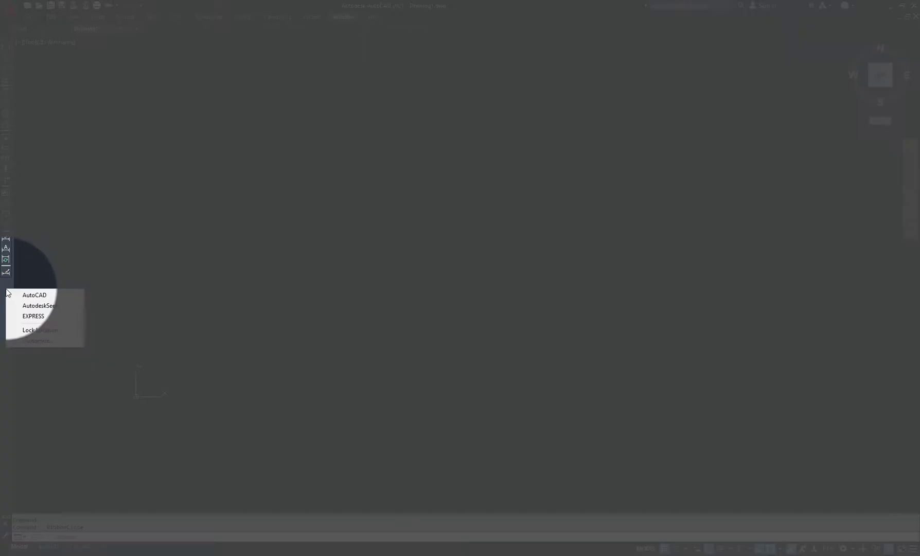
pyautogui.moveTo(51, 295)
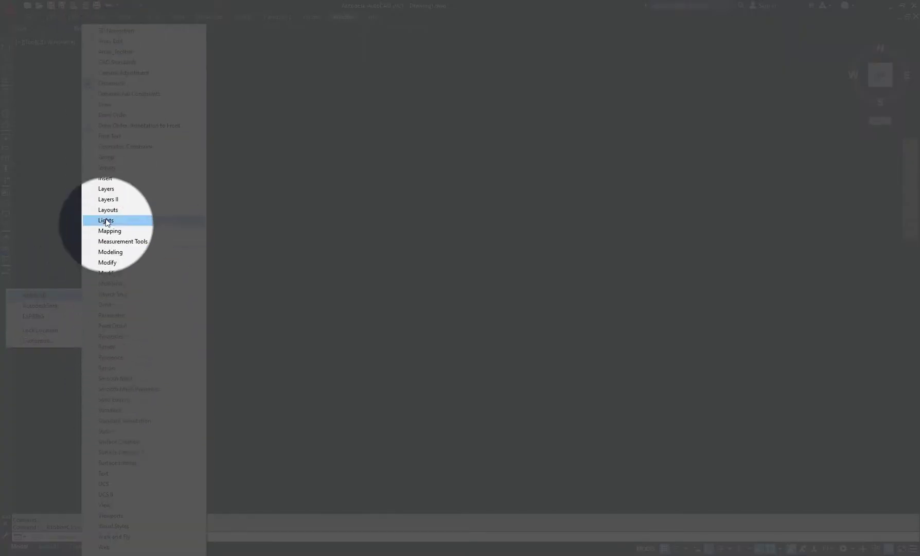
pyautogui.click(111, 104)
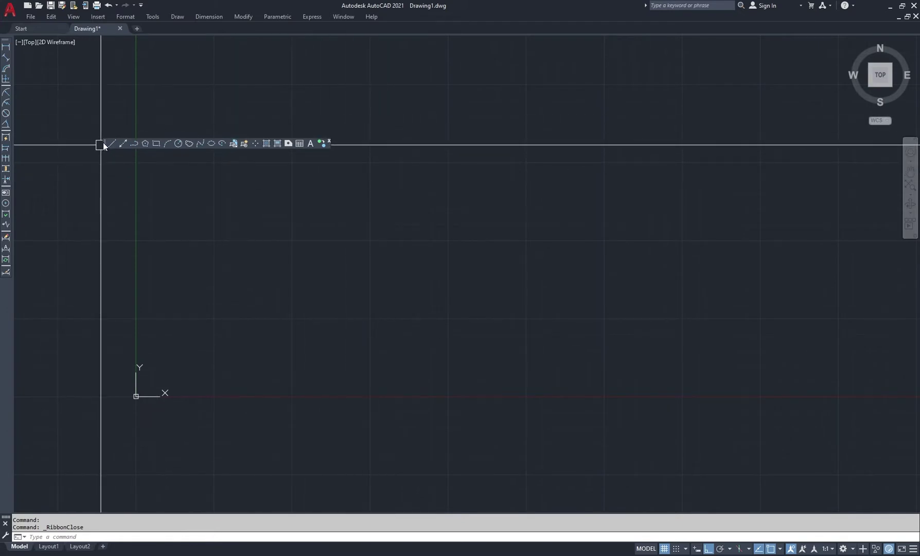
pyautogui.moveTo(104, 148)
pyautogui.mouseDown()
pyautogui.moveTo(51, 152)
pyautogui.moveTo(20, 39)
pyautogui.mouseUp()
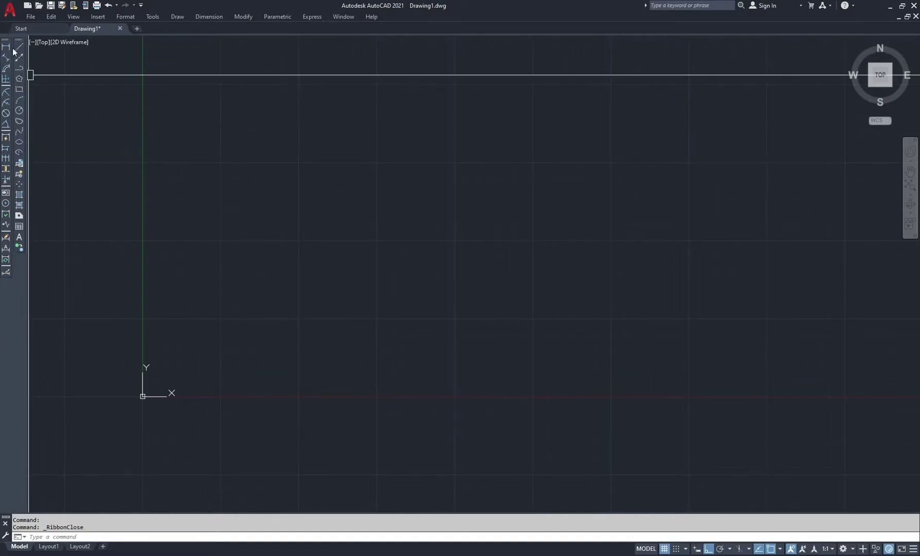
# - Display the AutoCAD Layers toolbar and dock it horizontally above the drawing area
pyautogui.click(153, 17)
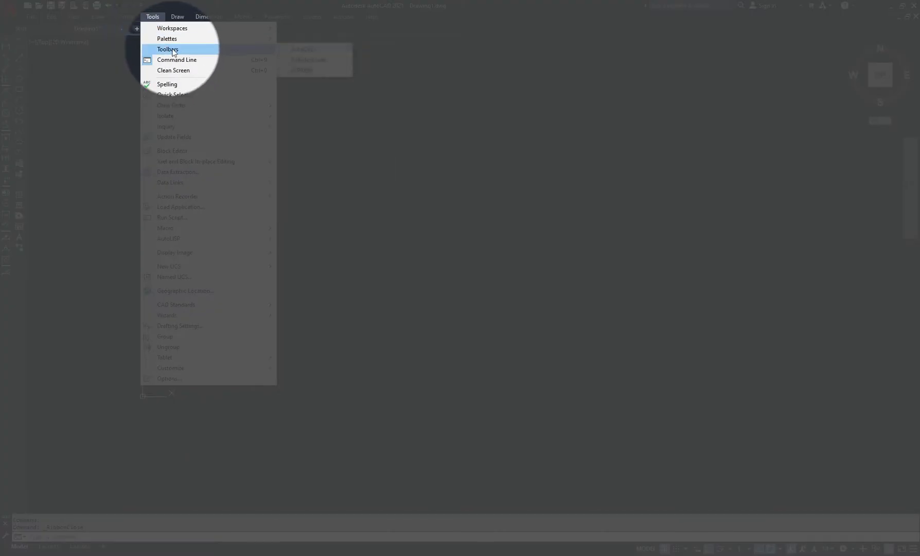
pyautogui.moveTo(315, 50)
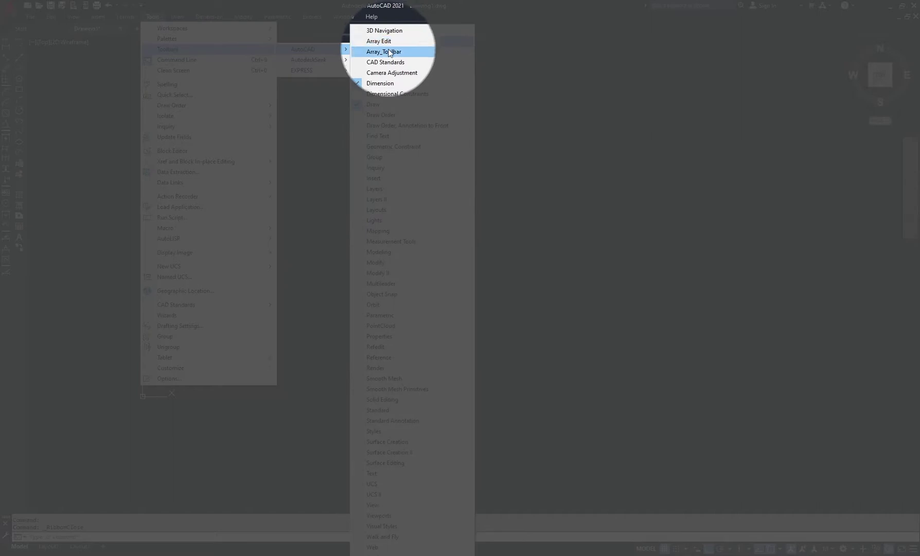
pyautogui.click(376, 189)
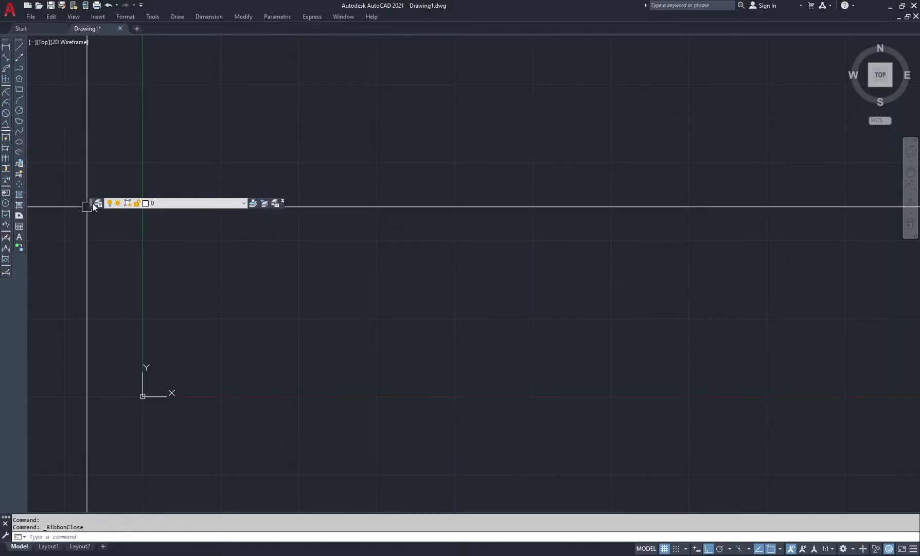
pyautogui.moveTo(91, 205)
pyautogui.mouseDown()
pyautogui.moveTo(44, 29)
pyautogui.moveTo(22, 40)
pyautogui.mouseUp()
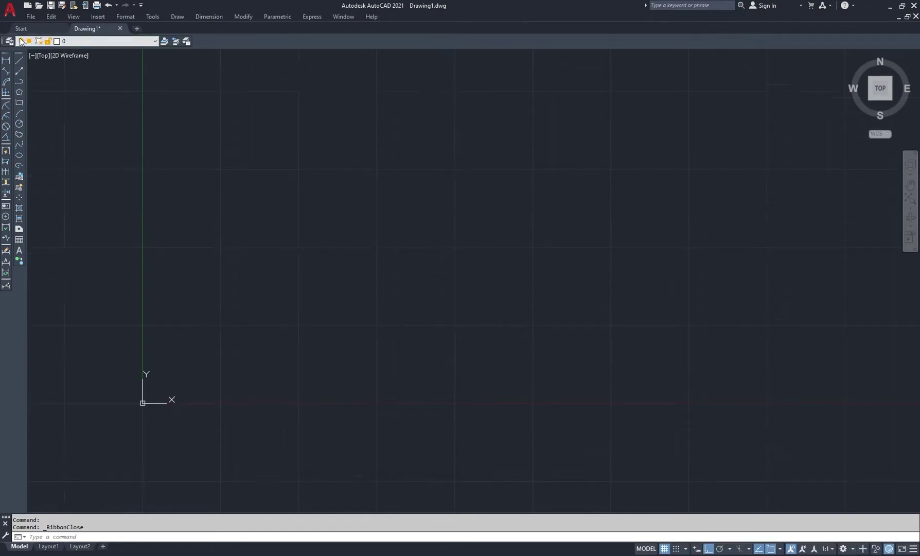
pyautogui.press('Escape')
pyautogui.press('Escape')
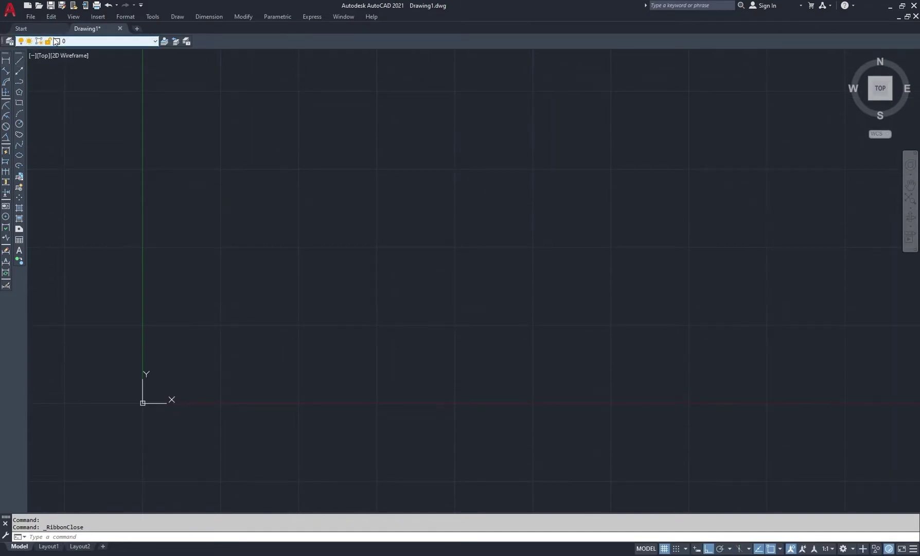
# - Display the AutoCAD Modify toolbar and dock it vertically along the right edge of the drawing area
pyautogui.rightClick(212, 41)
pyautogui.moveTo(243, 46)
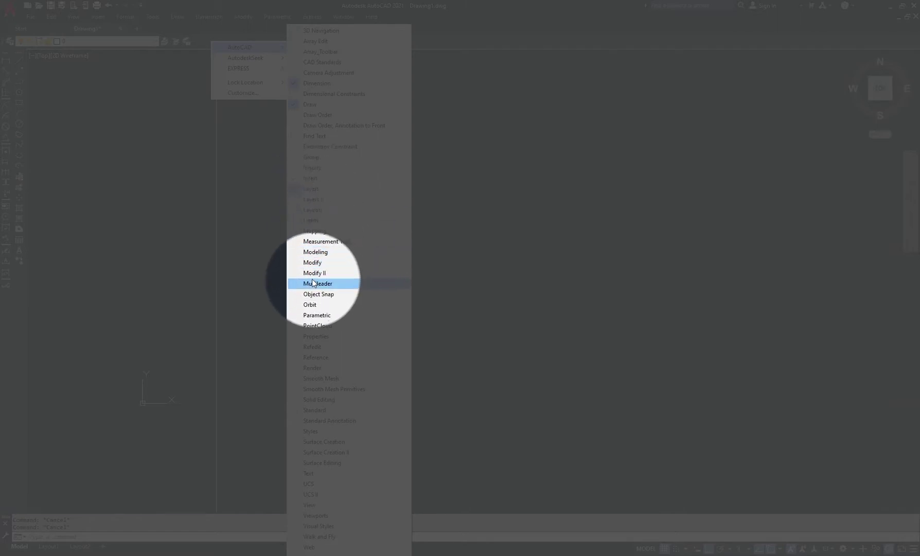
pyautogui.click(313, 262)
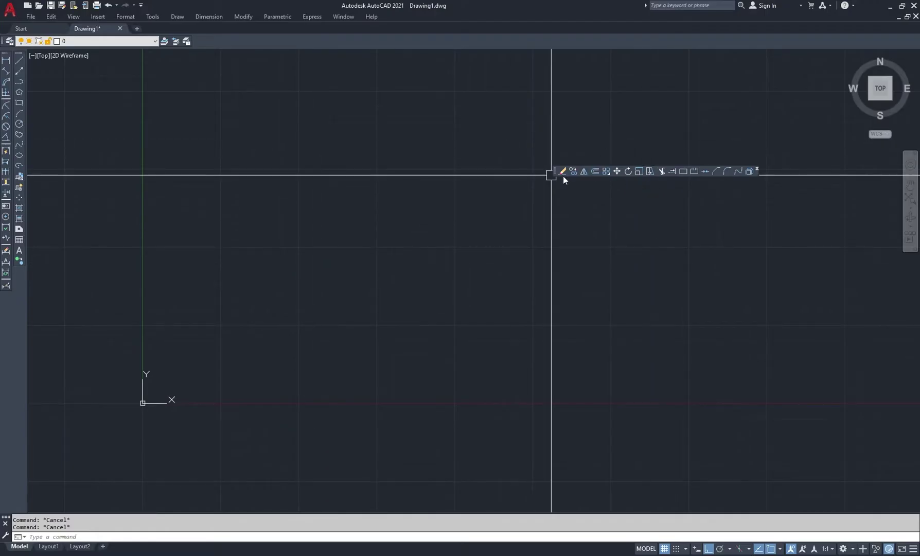
pyautogui.moveTo(551, 171); pyautogui.dragTo(737, 139)
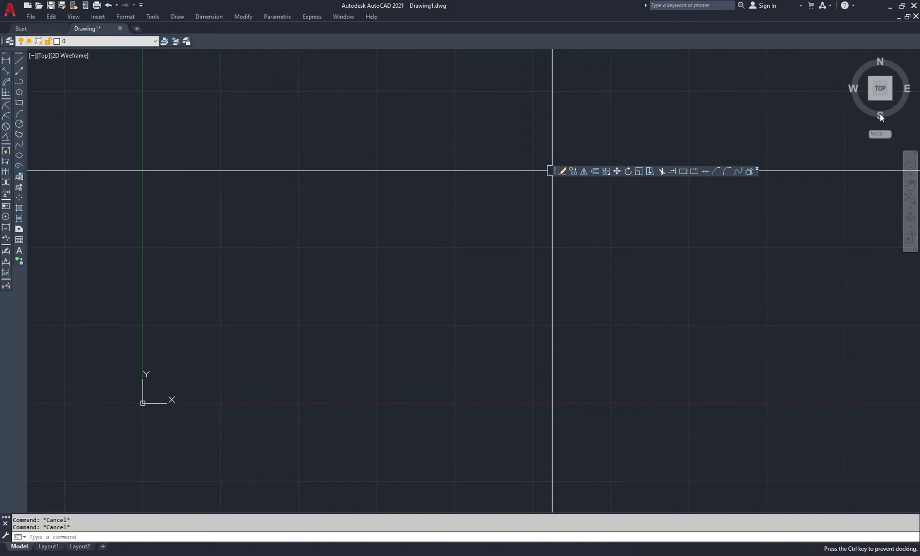
pyautogui.moveTo(550, 171); pyautogui.dragTo(918, 56)
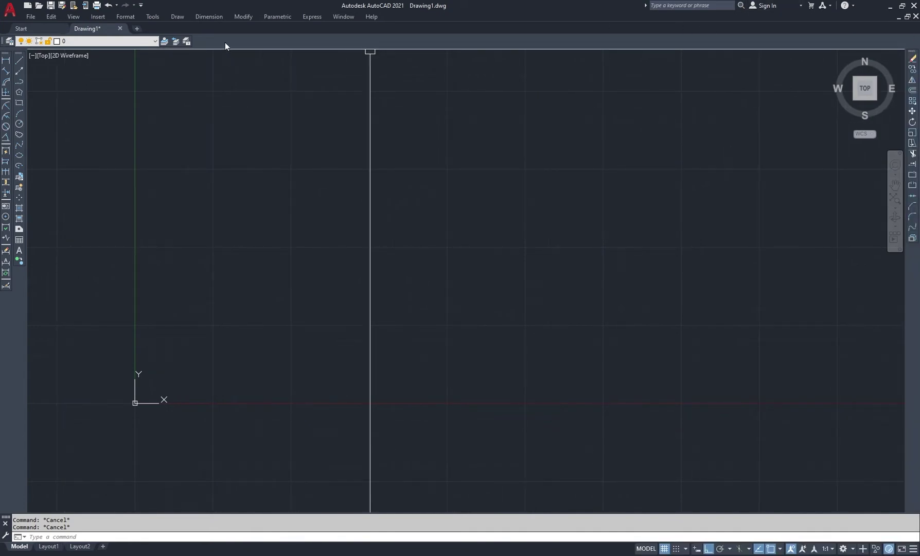
# - Display the AutoCAD Properties toolbar and dock it horizontally beside the Layers toolbar above the drawing area
pyautogui.click(154, 17)
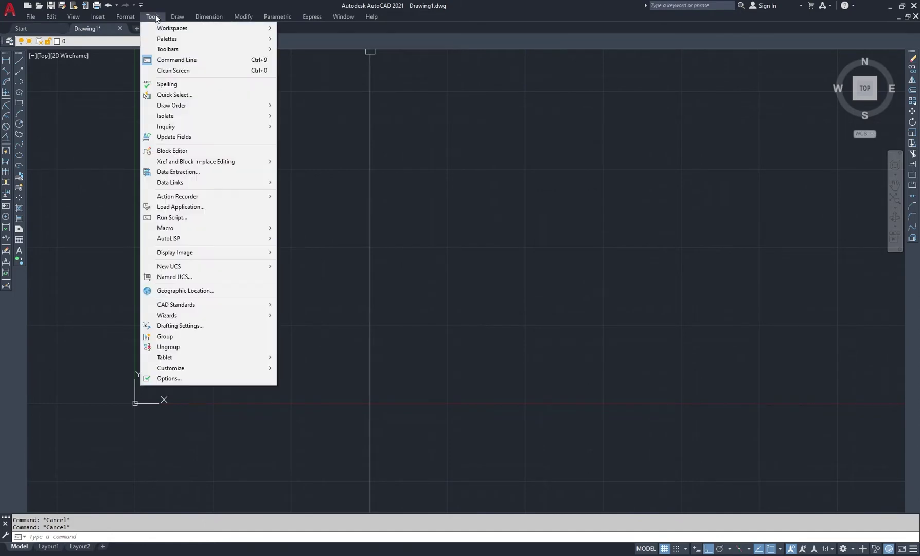
pyautogui.moveTo(178, 49)
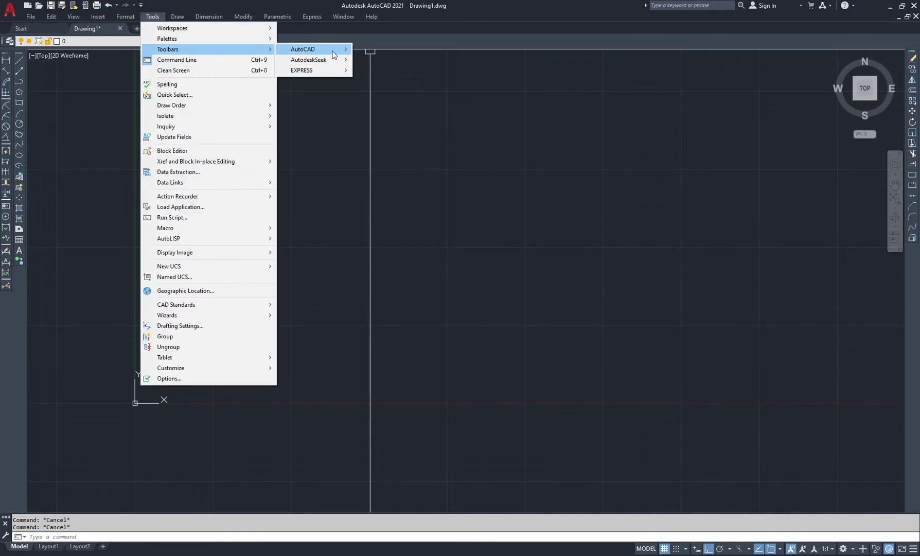
pyautogui.moveTo(343, 54)
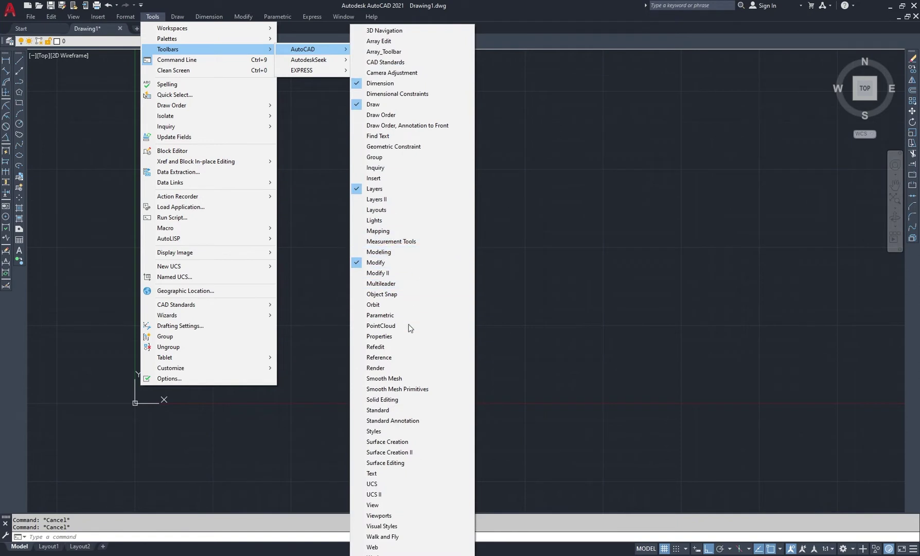
pyautogui.click(381, 336)
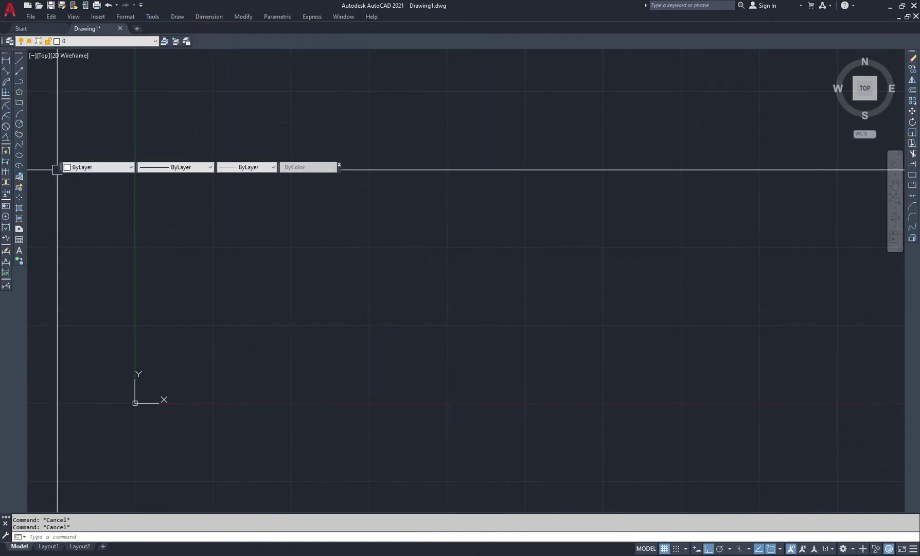
pyautogui.moveTo(59, 167); pyautogui.dragTo(238, 69)
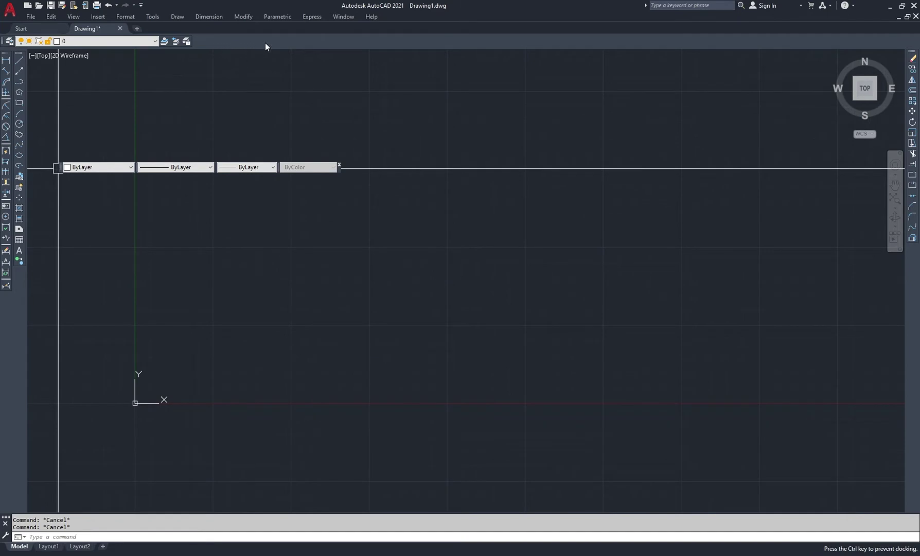
pyautogui.moveTo(321, 38); pyautogui.dragTo(270, 36)
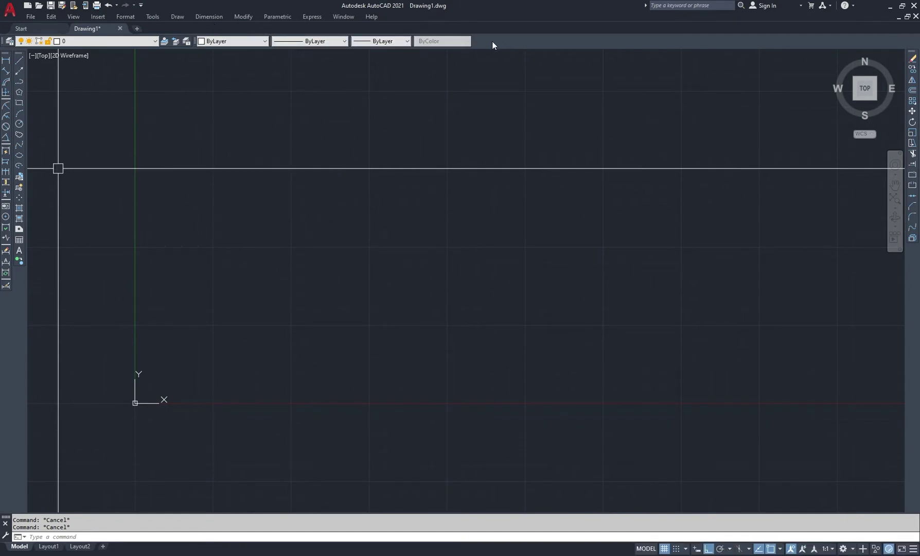
# - Display the AutoCAD Standard toolbar and dock it horizontally above the Layers and Properties toolbars
pyautogui.click(152, 16)
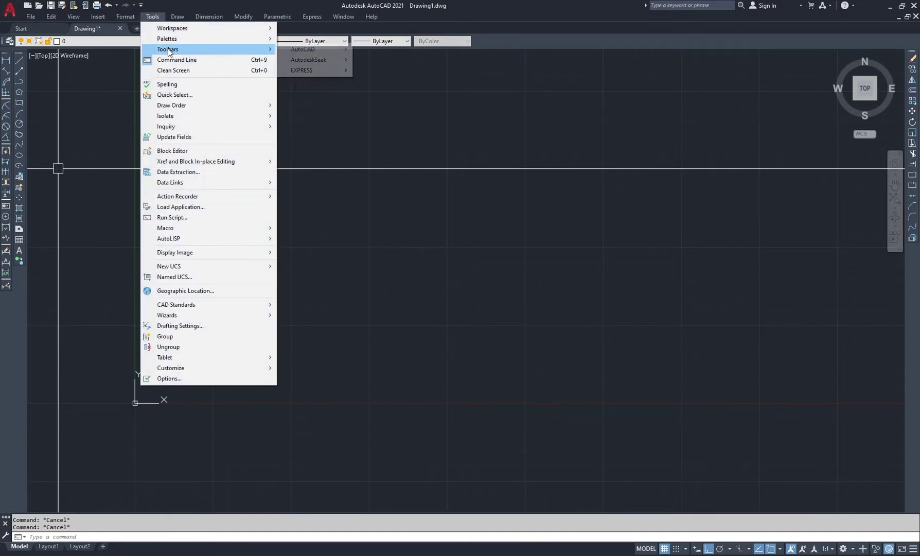
pyautogui.moveTo(324, 52)
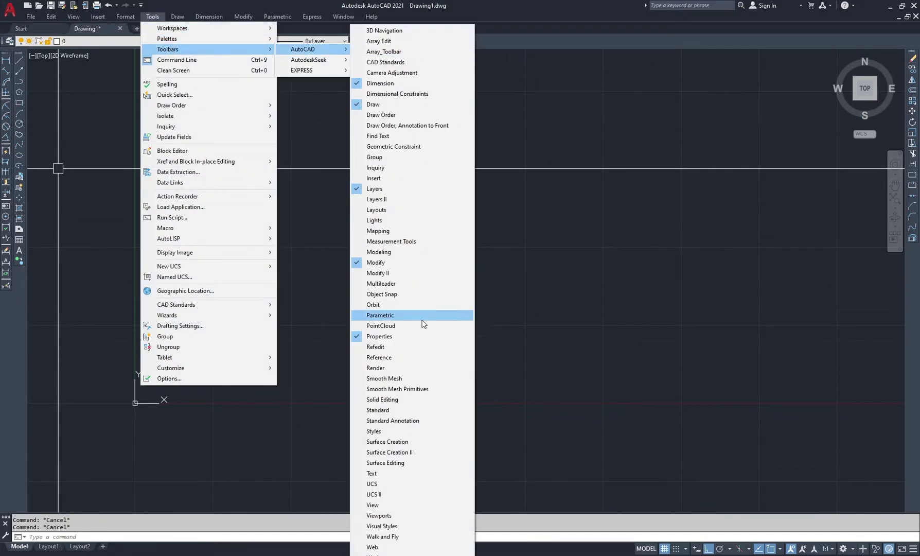
pyautogui.click(378, 412)
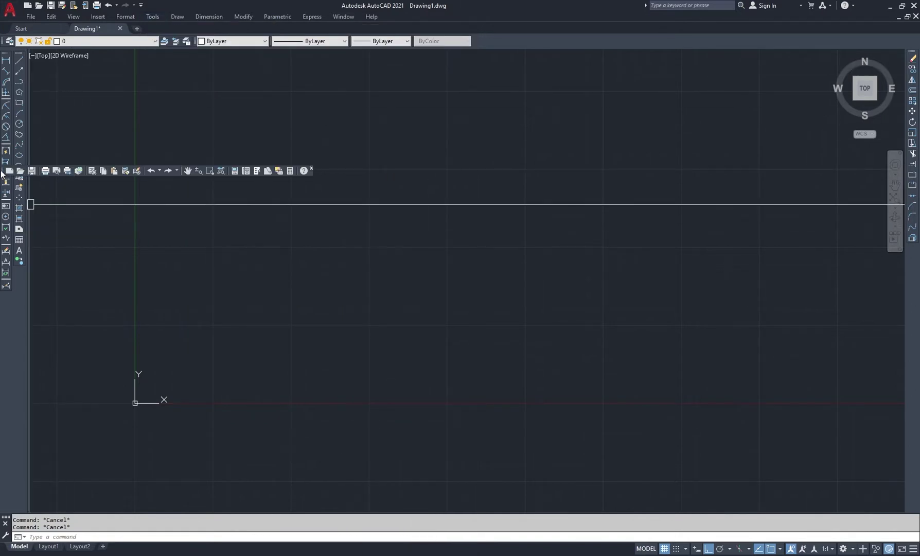
pyautogui.moveTo(2, 172); pyautogui.dragTo(21, 34)
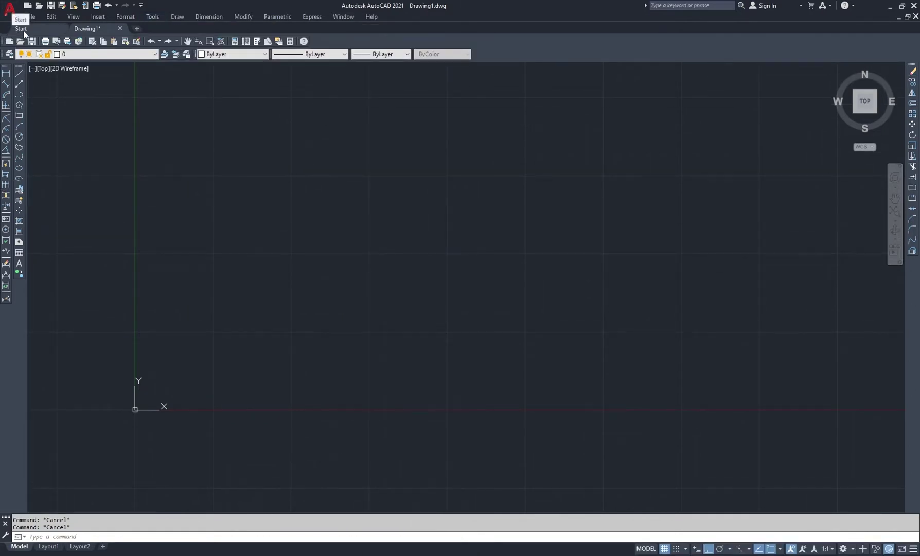
# - Display the AutoCAD Styles toolbar and dock it in the same row, beside the Properties toolbar
pyautogui.rightClick(509, 53)
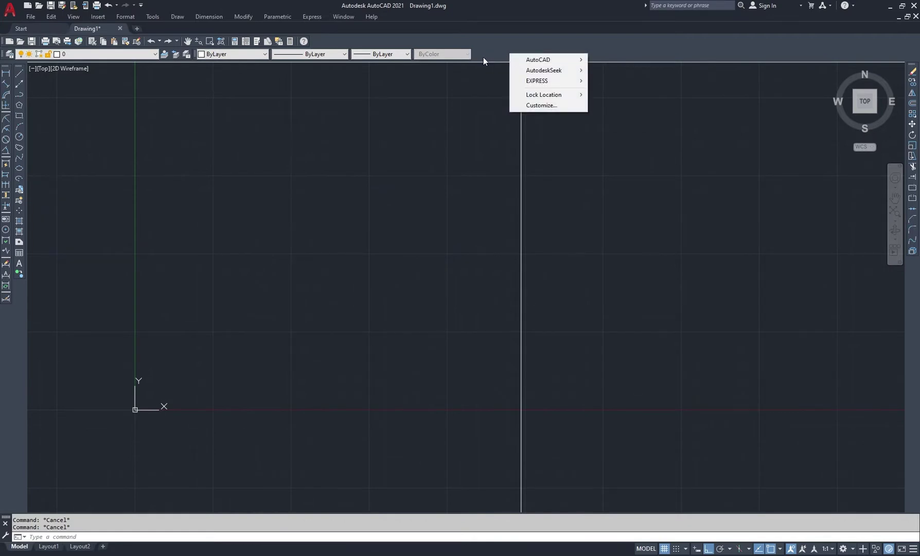
pyautogui.moveTo(549, 57)
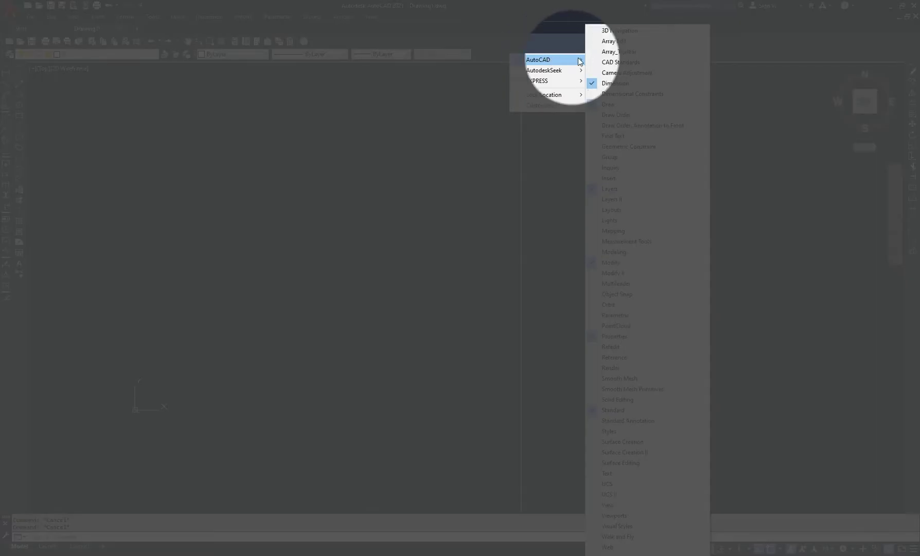
pyautogui.click(611, 431)
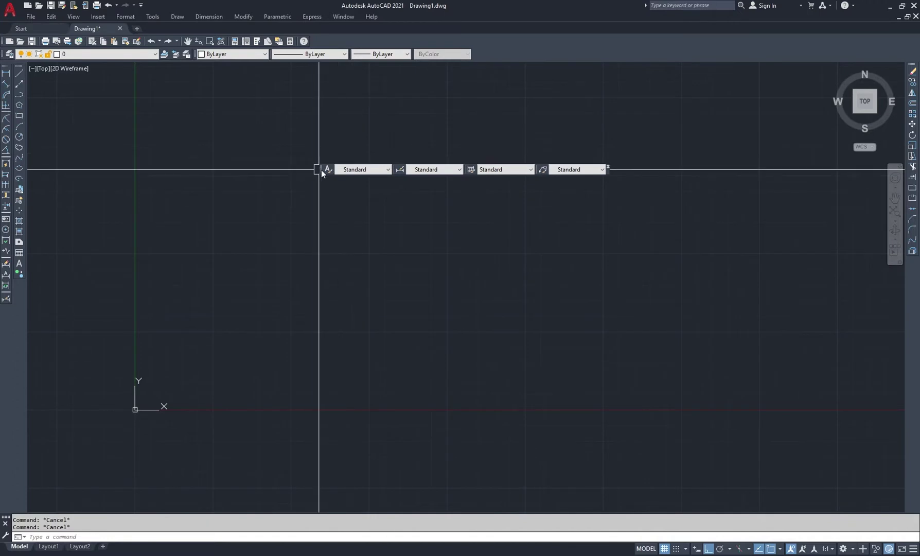
pyautogui.moveTo(508, 52); pyautogui.dragTo(479, 56)
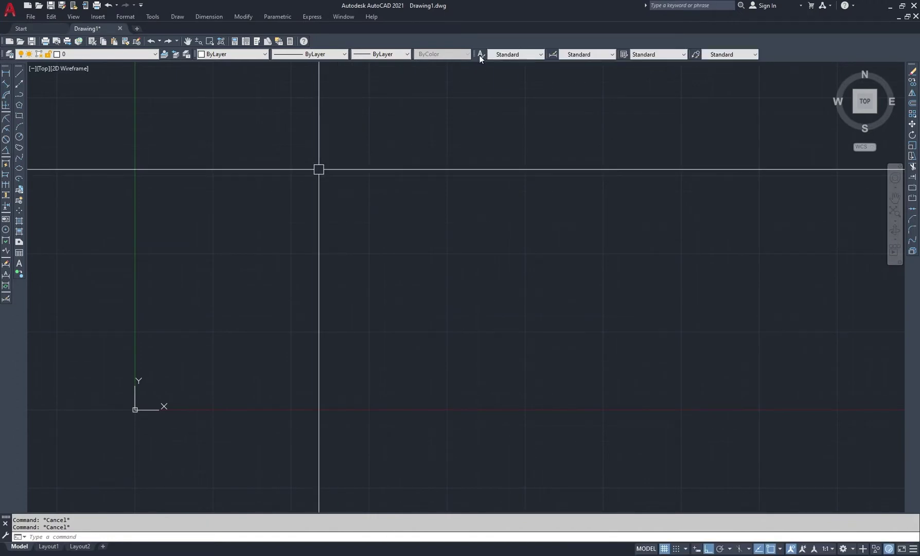
pyautogui.rightClick(781, 53)
pyautogui.moveTo(809, 61)
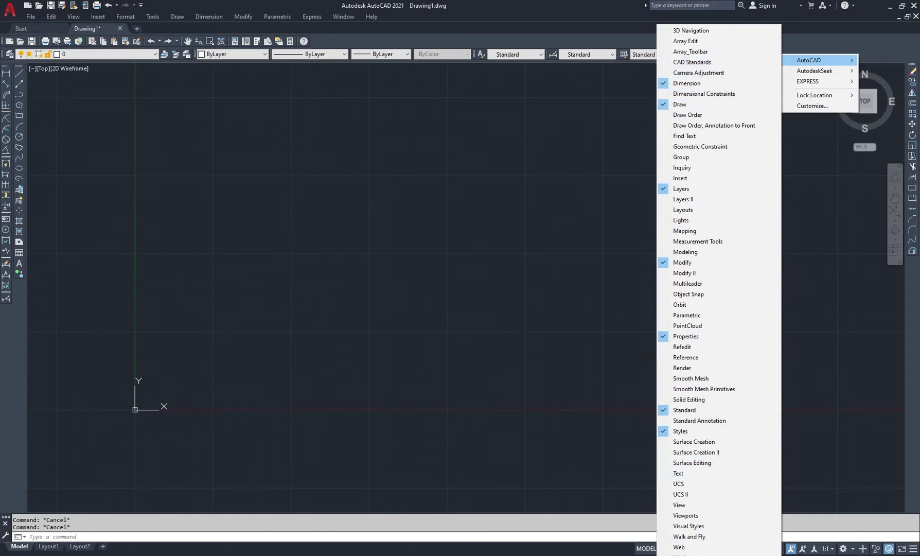
pyautogui.click(718, 165)
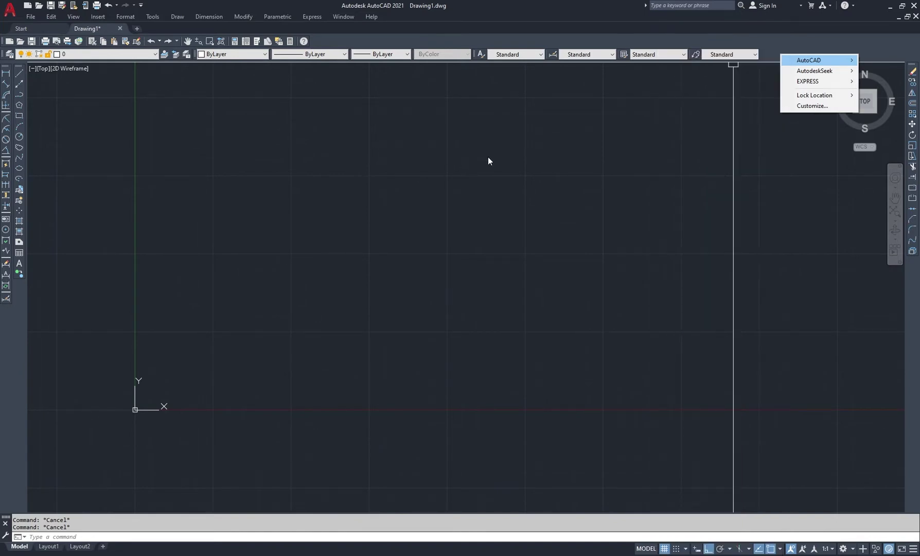
pyautogui.click(614, 156)
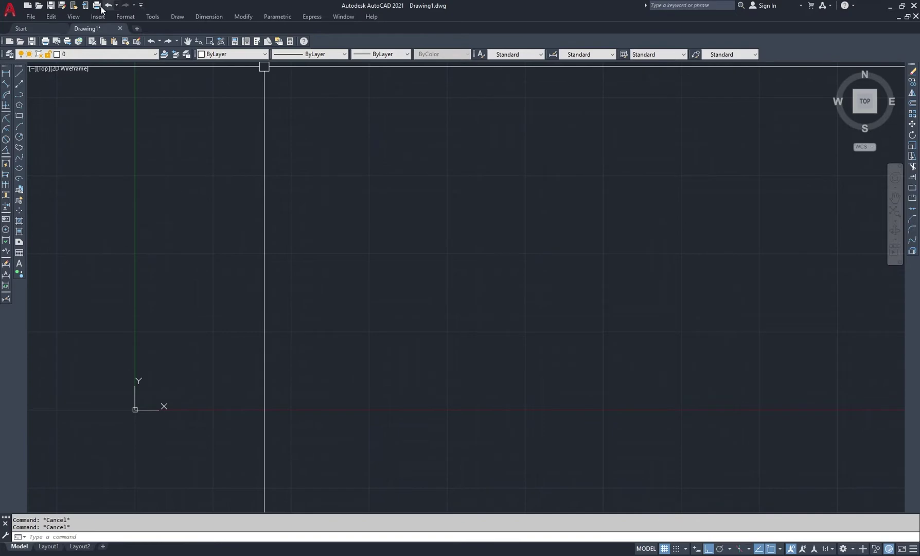
# - Add the Workspace selector to the Quick Access Toolbar
pyautogui.click(140, 6)
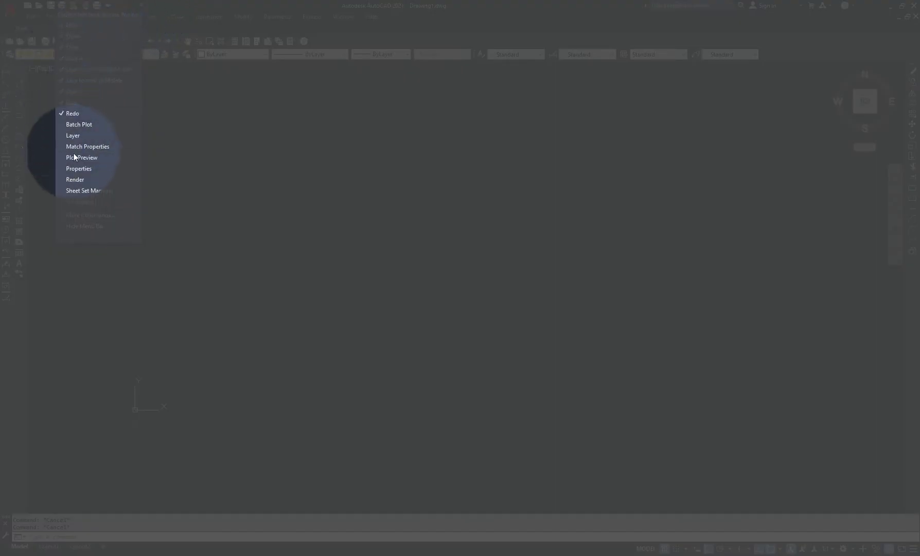
pyautogui.click(85, 201)
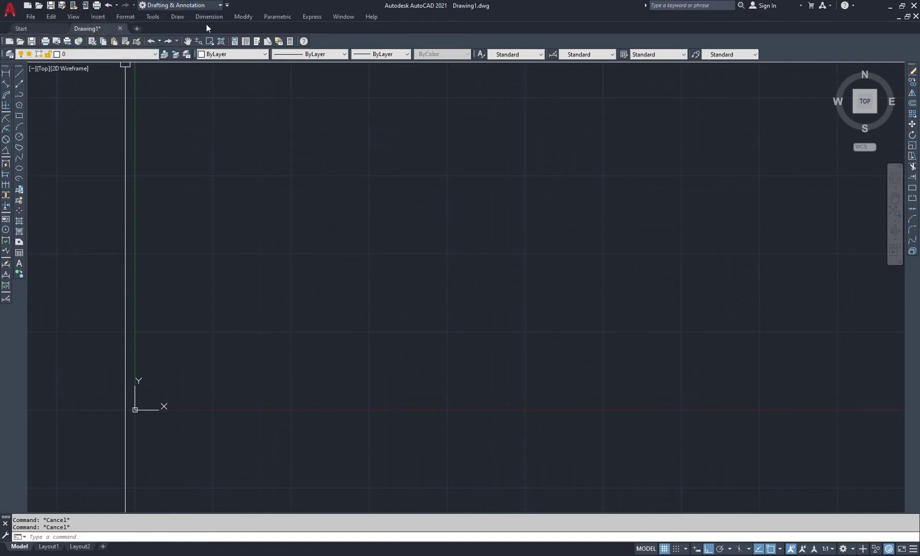
# - Save the current interface layout as a new workspace named AUTOCAD CLASSIC
pyautogui.click(221, 6)
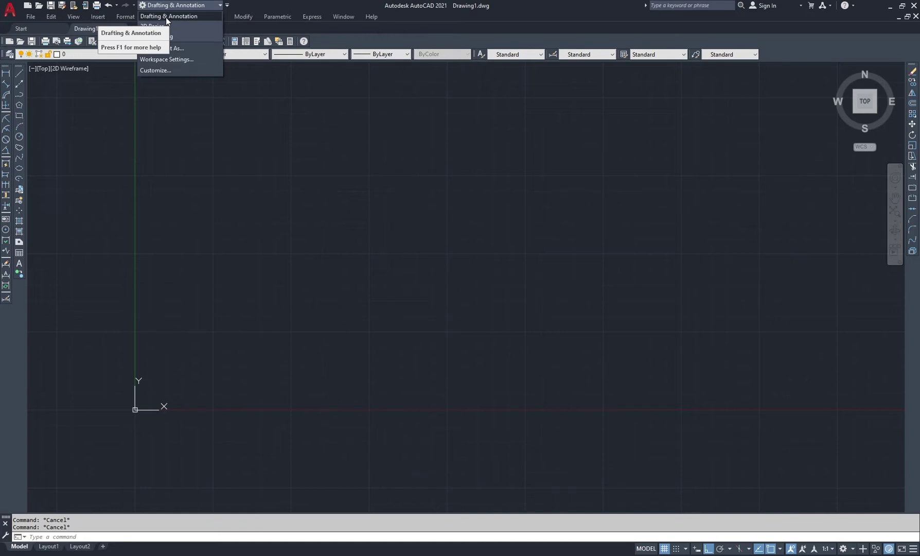
pyautogui.press('Escape')
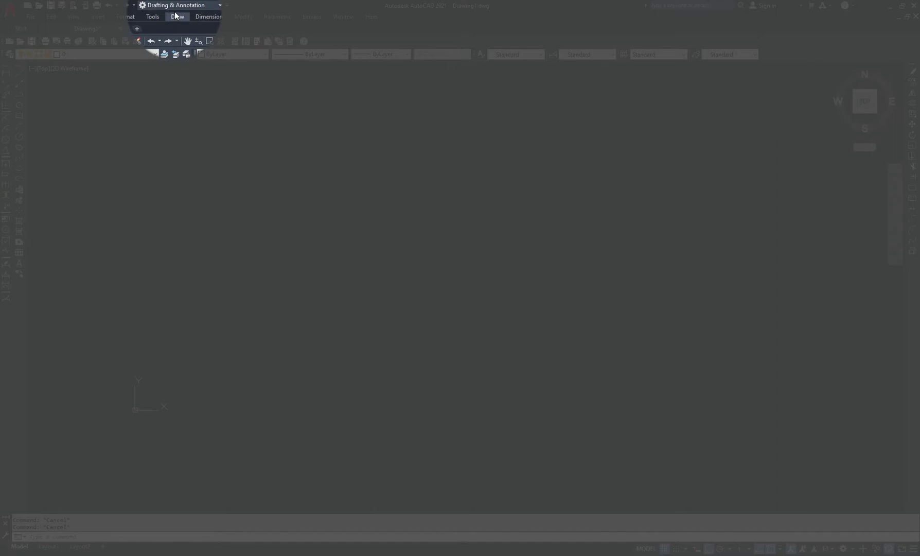
pyautogui.click(211, 6)
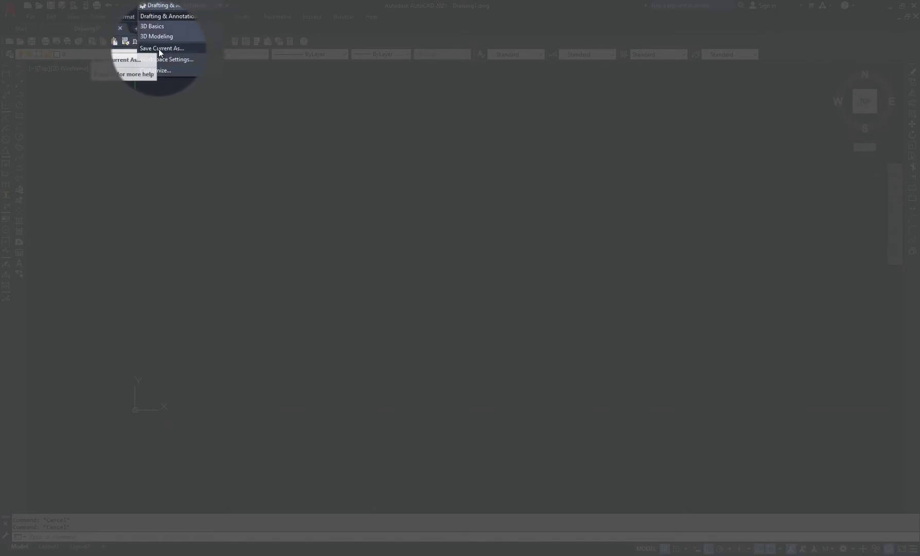
pyautogui.click(158, 49)
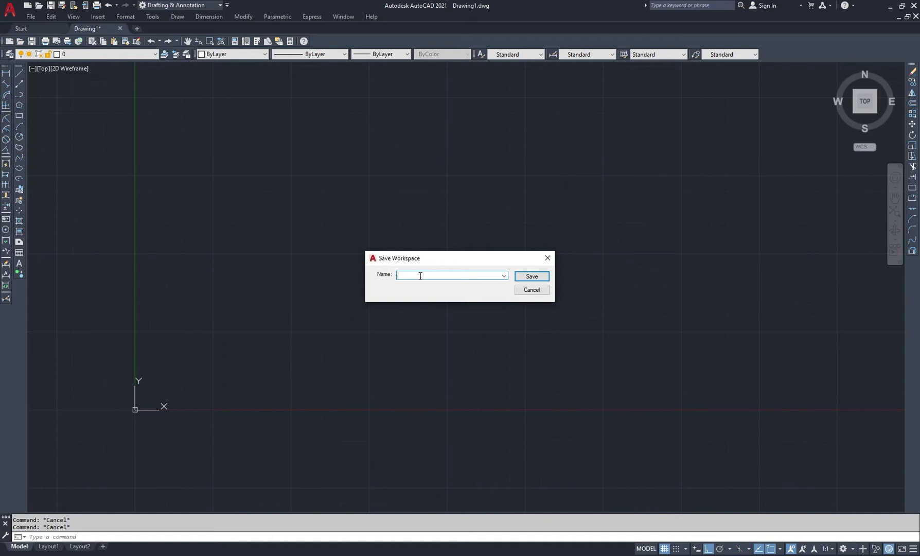
pyautogui.write('AUTOCAD CLASSIC')
pyautogui.click(535, 279)
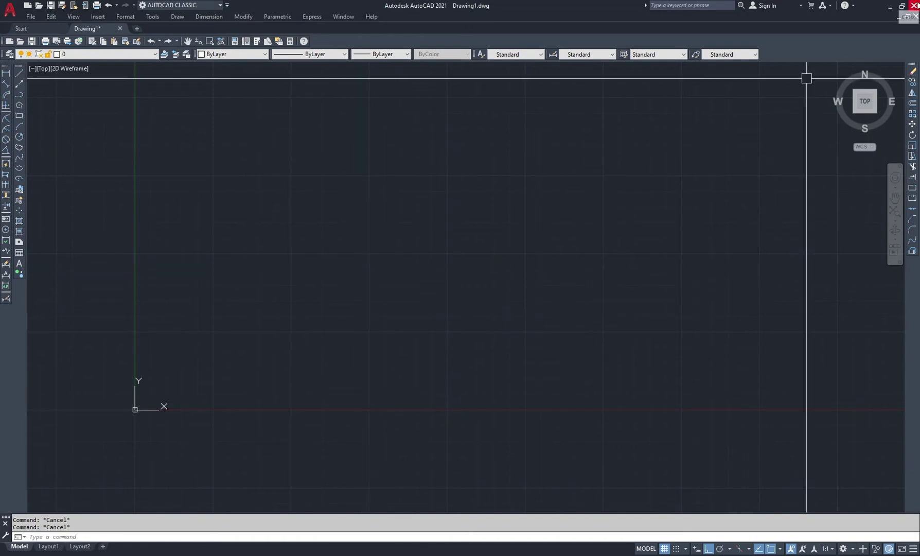
# - Restart AutoCAD 2021 without saving Drawing1.dwg and start a new drawing
pyautogui.click(916, 5)
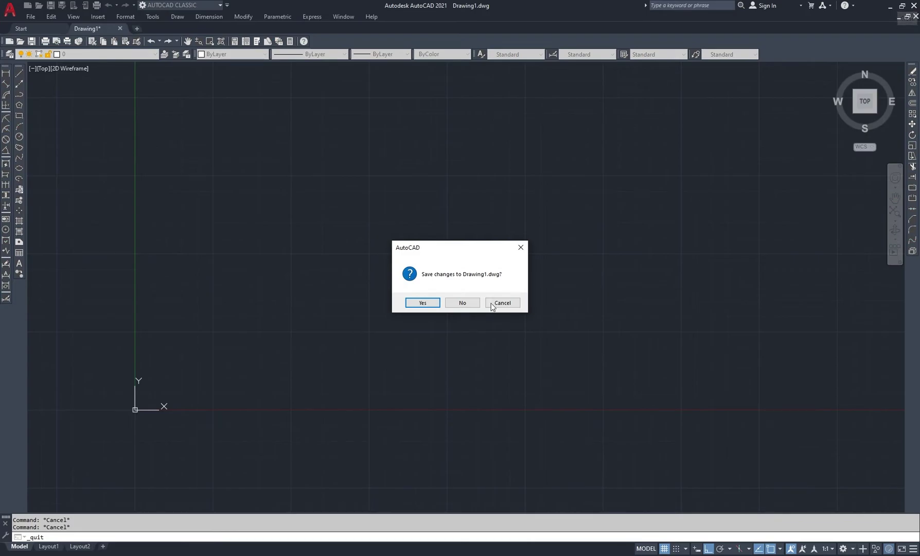
pyautogui.click(463, 304)
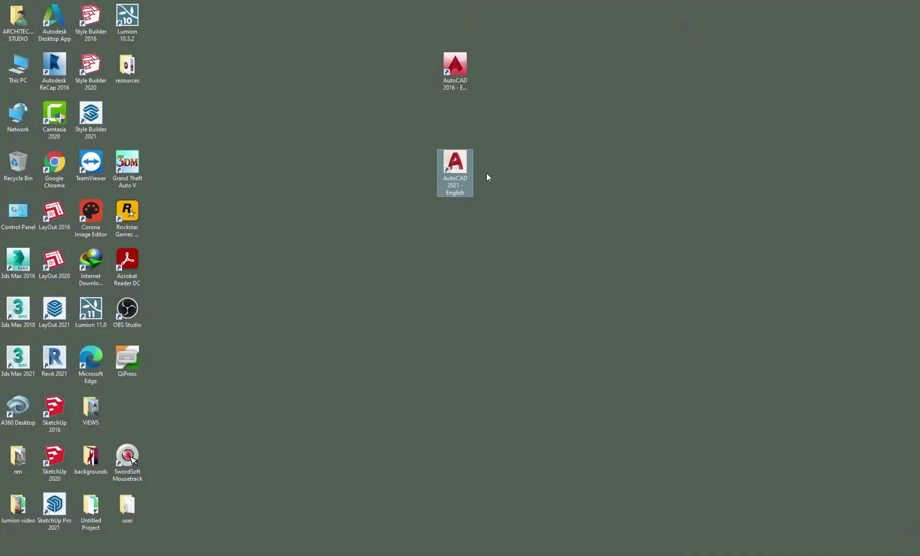
pyautogui.doubleClick(460, 164)
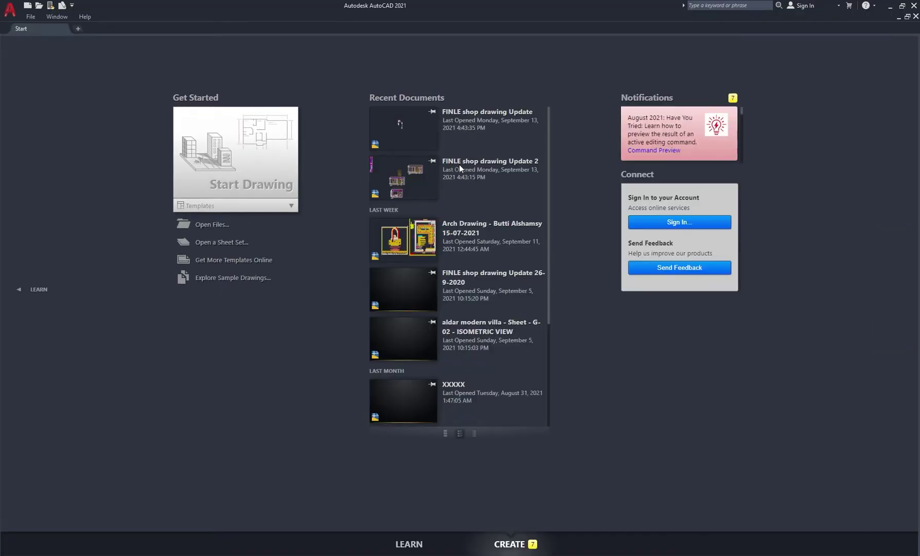
pyautogui.click(225, 155)
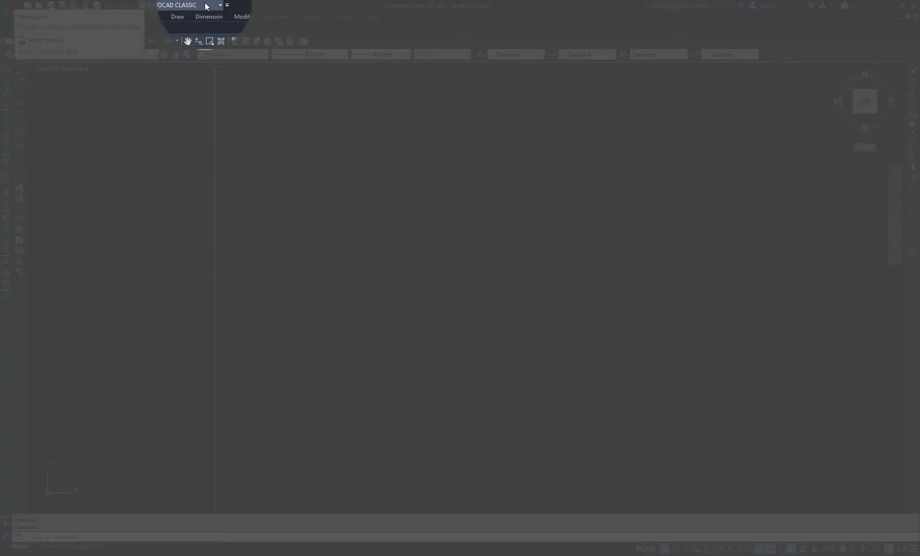
pyautogui.click(205, 6)
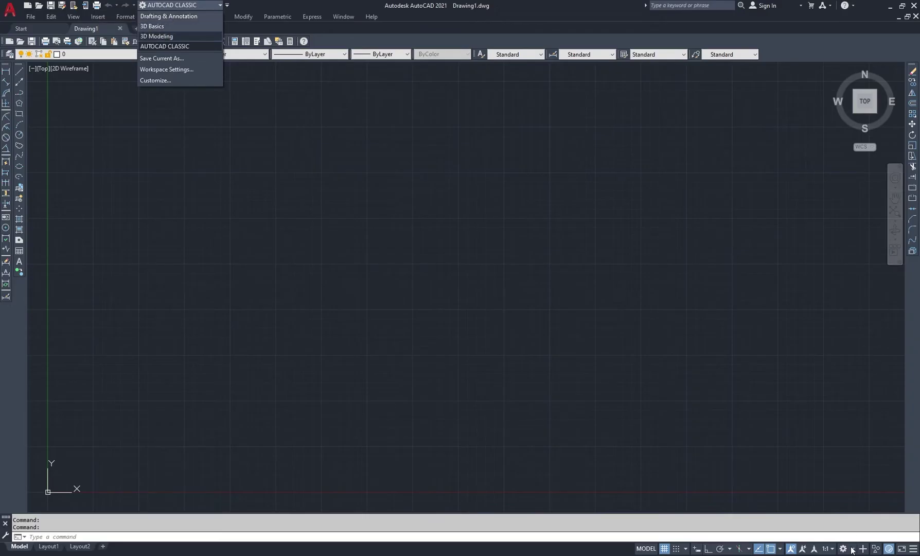
pyautogui.click(667, 555)
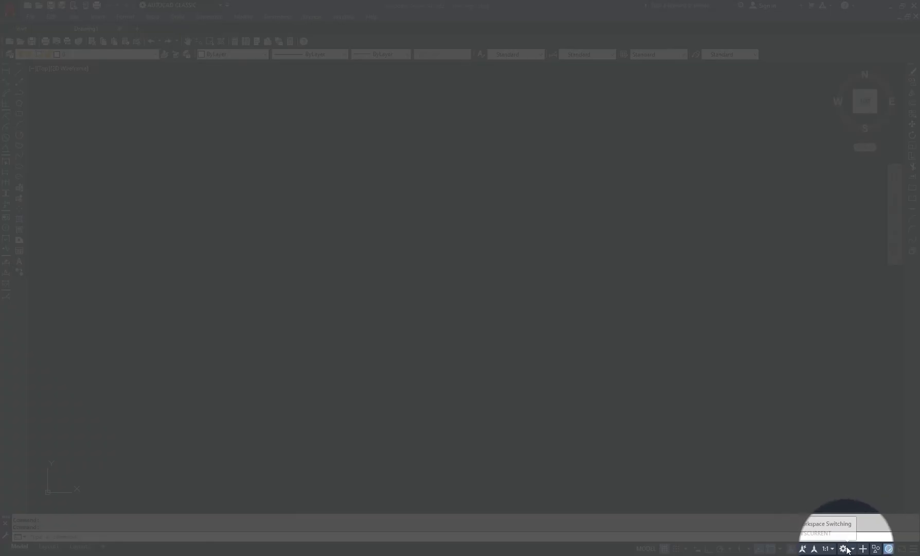
pyautogui.click(854, 550)
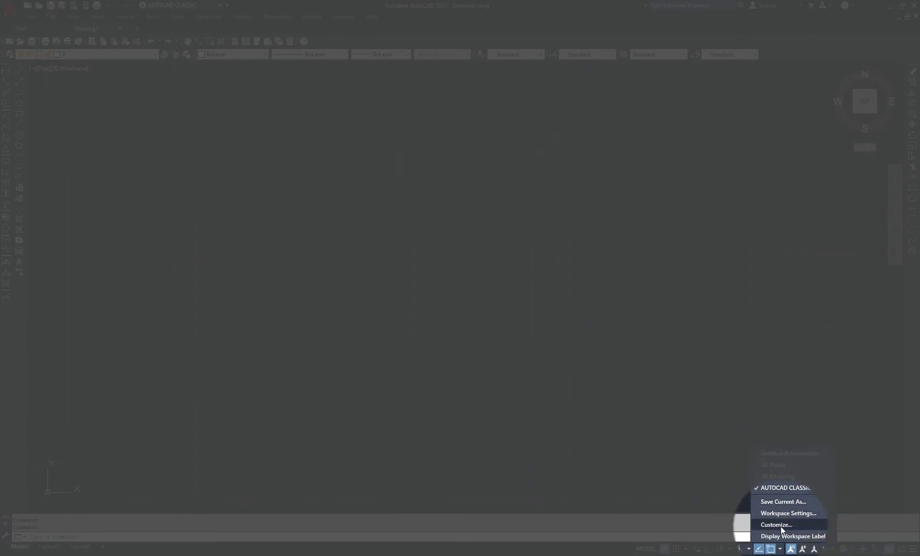
pyautogui.click(783, 456)
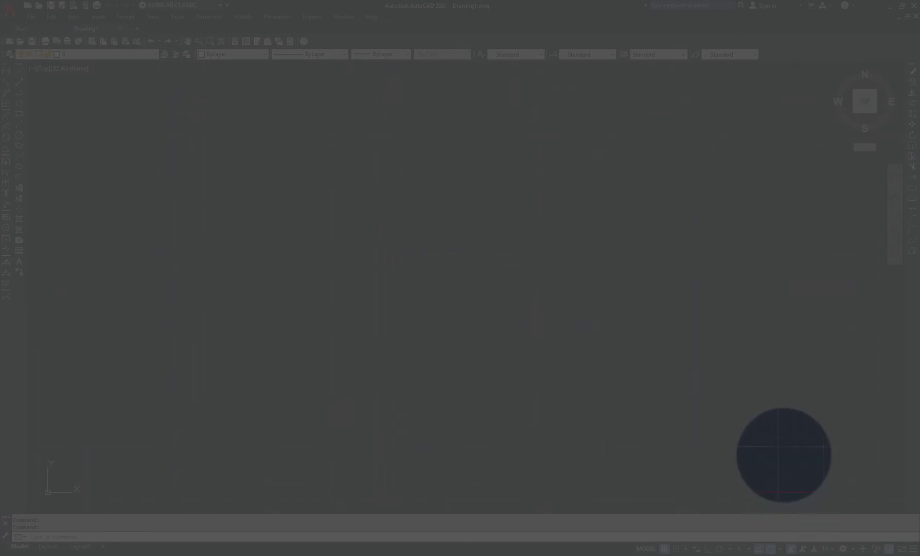